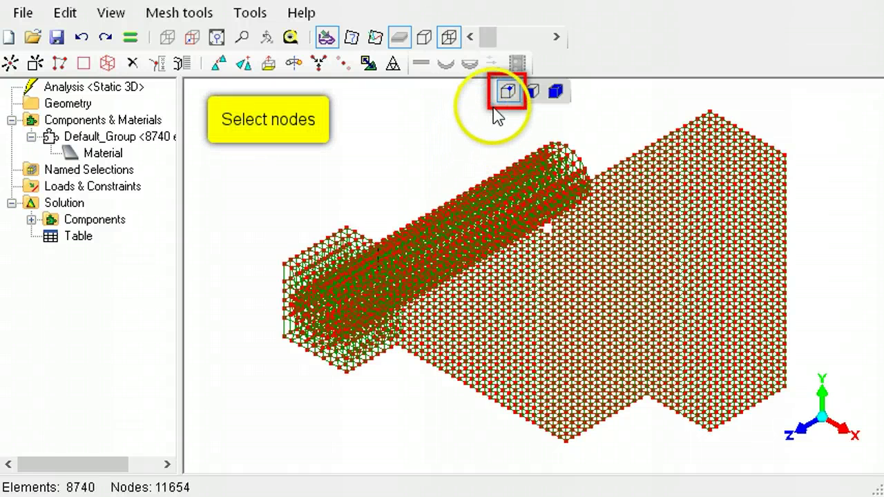
Box-select the nodes at the mesh's upper-right corner, then clear that node selection.
click(507, 93)
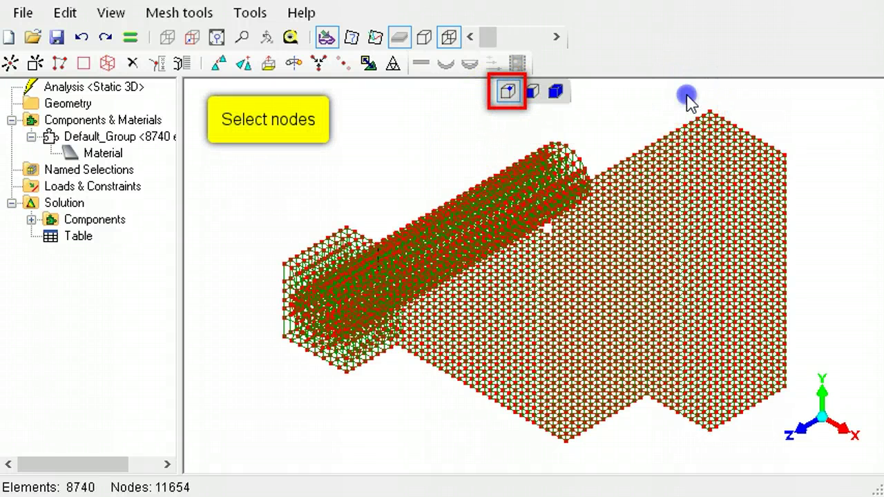
drag(686, 95, 815, 219)
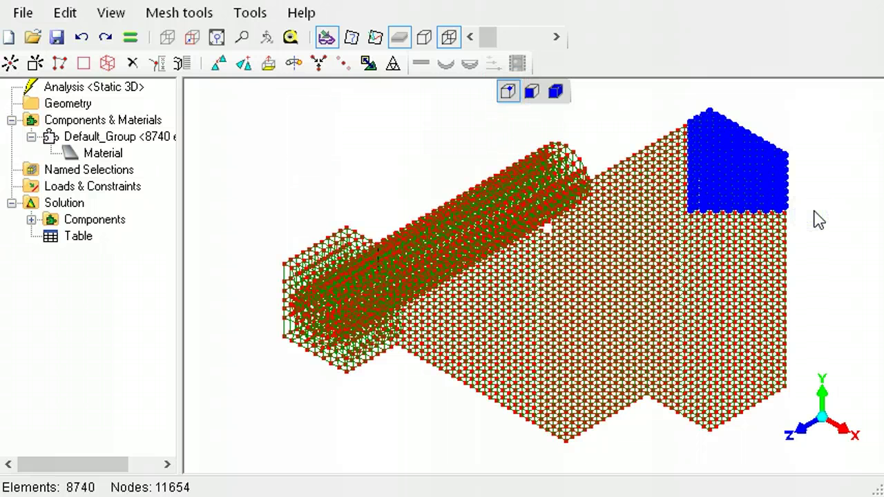
click(531, 91)
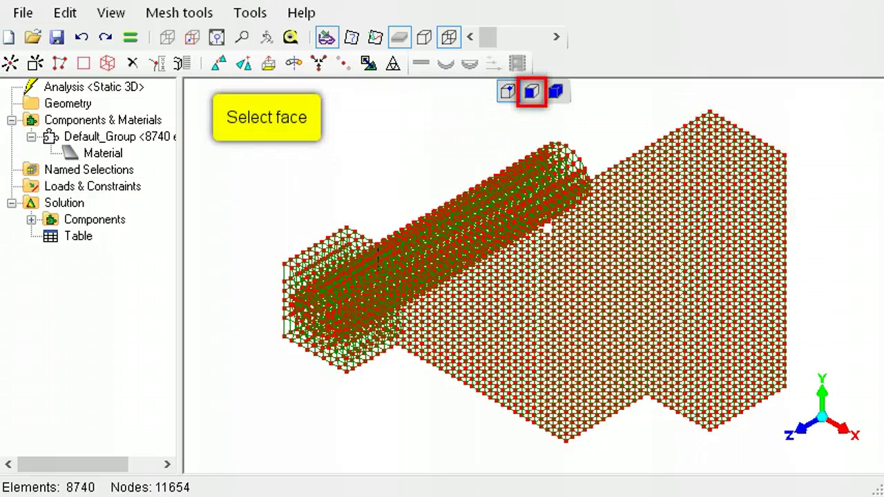
Box-select a group of faces, then box-select whole elements at the mesh's lower right.
click(533, 102)
drag(642, 440, 575, 304)
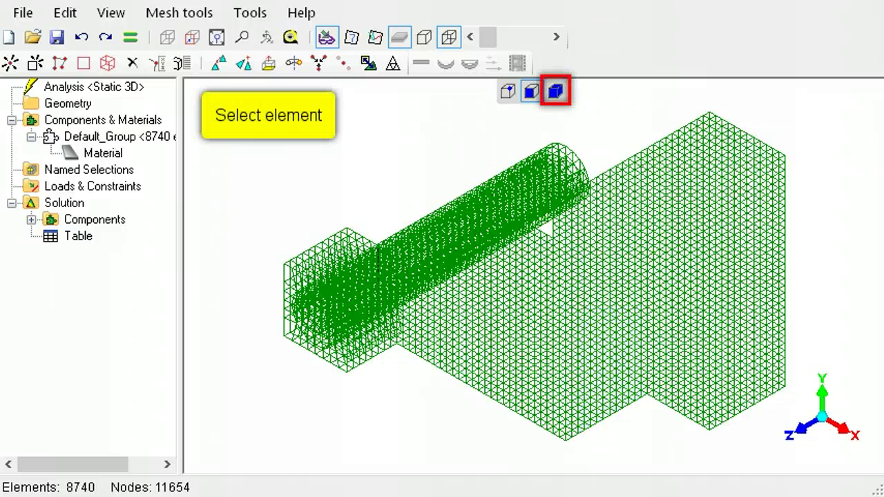
click(557, 93)
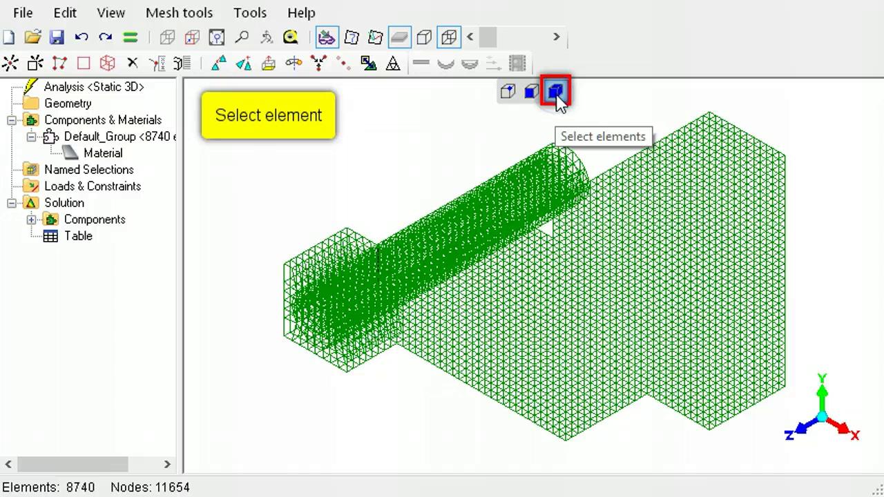
drag(609, 458, 515, 330)
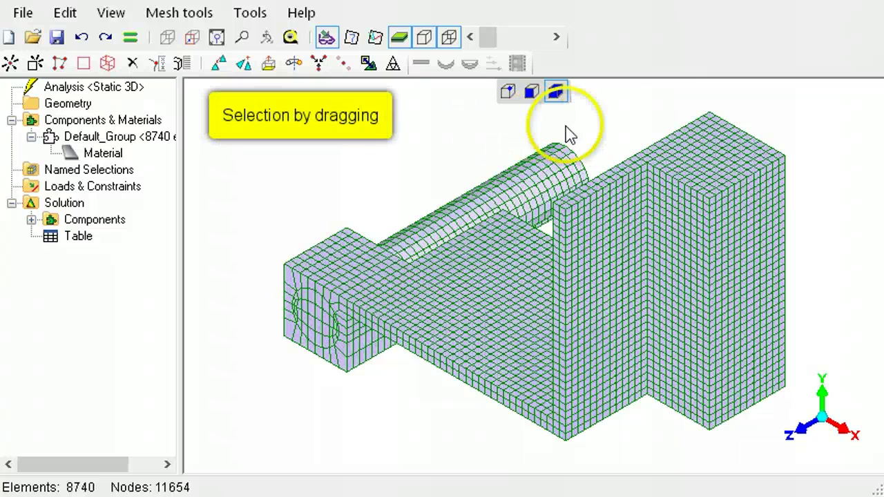
Select the tall block's top elements, add several more individually, then switch to node mode with N.
drag(644, 99, 711, 181)
ctrl+click(709, 174)
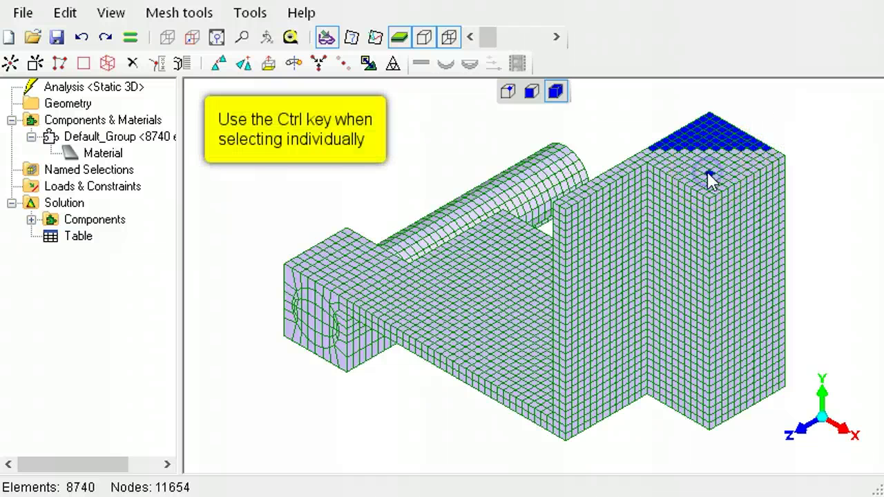
ctrl+click(736, 179)
ctrl+click(689, 187)
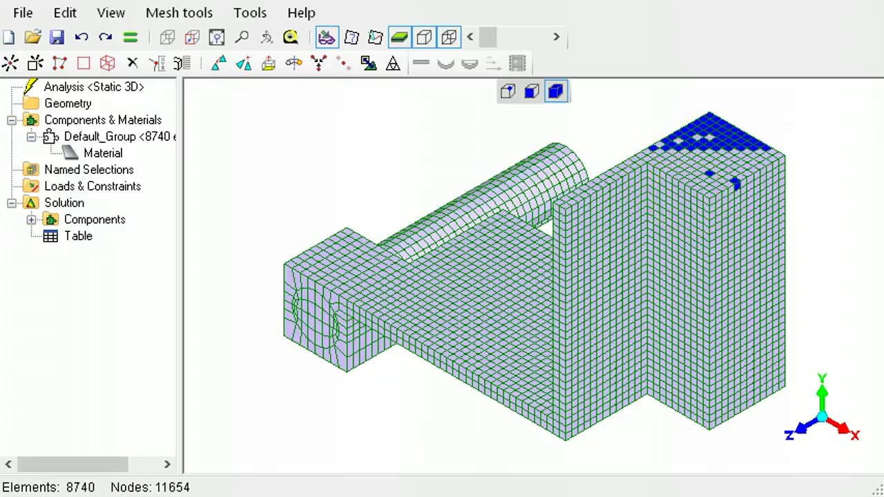
key(n)
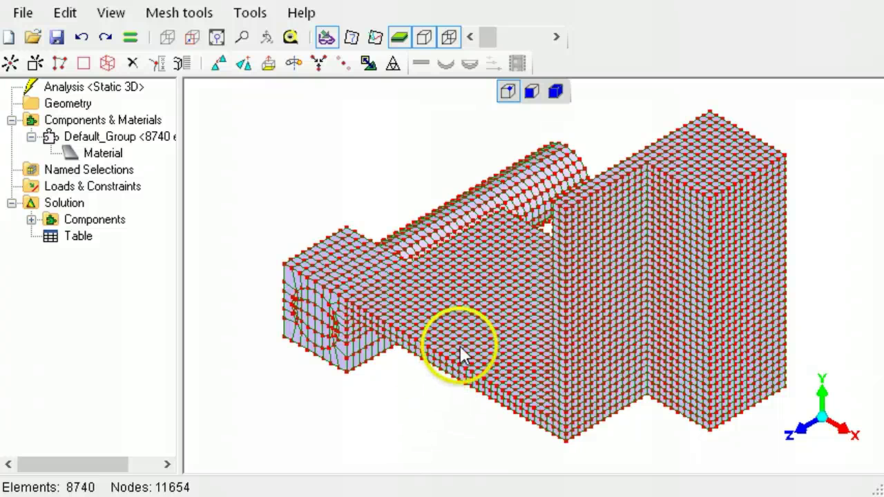
Undo an accidental node move, select a patch of base nodes, then view the mesh as a front wireframe.
drag(463, 350, 390, 382)
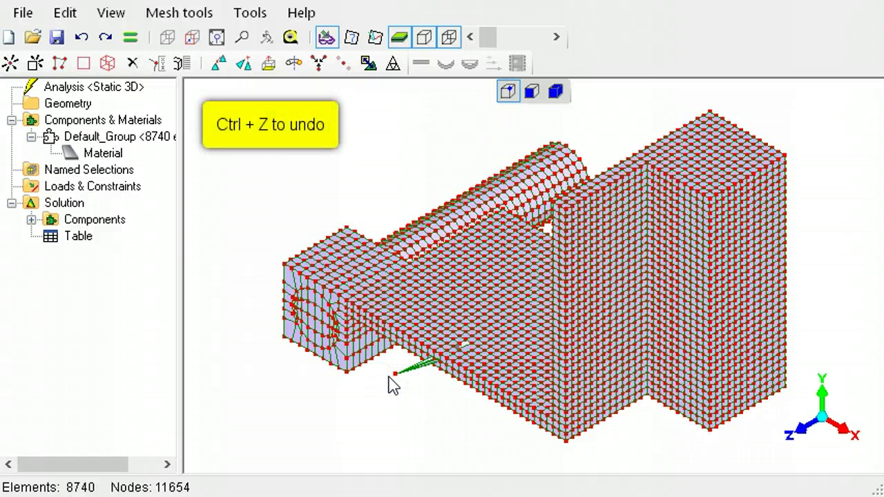
key(ctrl+z)
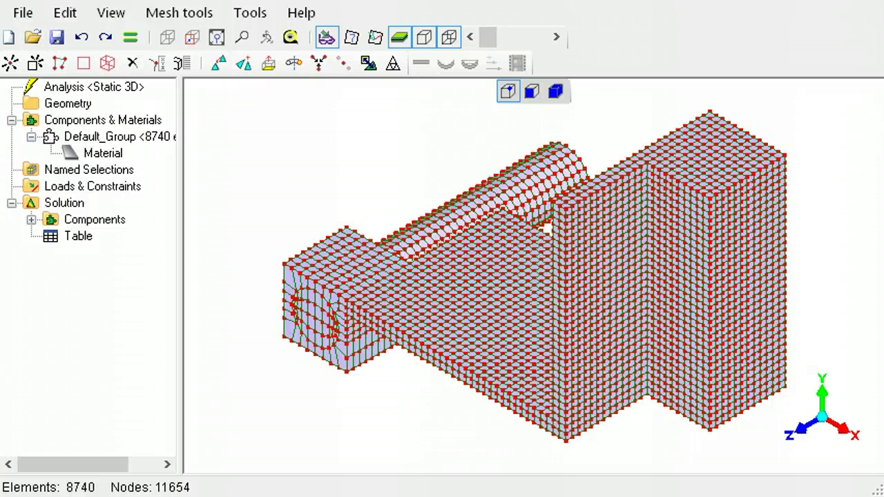
shift+drag(483, 328, 419, 390)
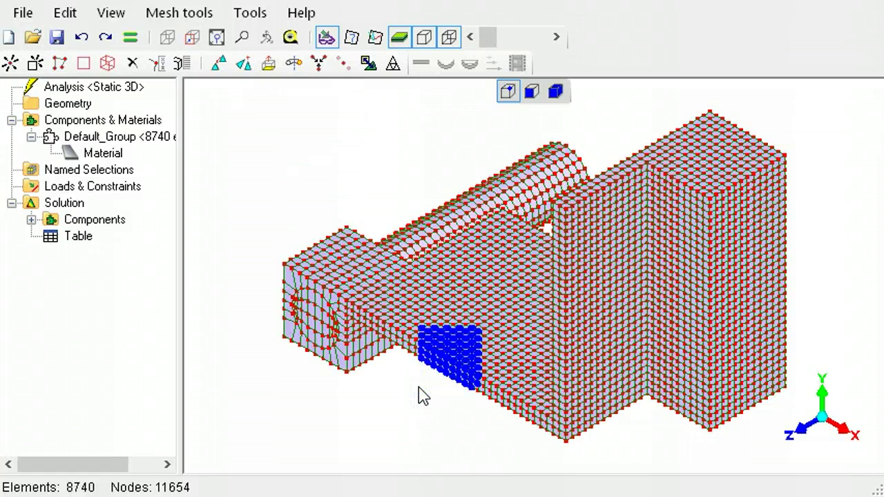
key(f)
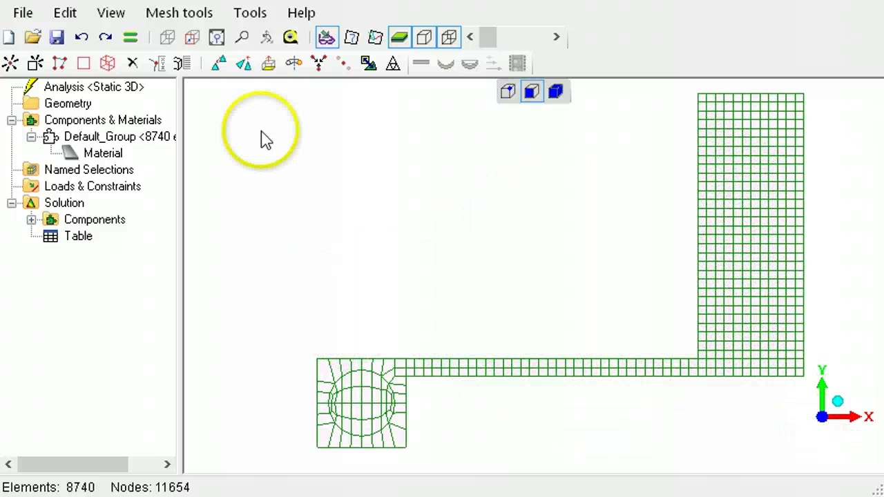
Turn on Edit > Circle selection and circle-select the faces around the hole.
drag(262, 132, 428, 212)
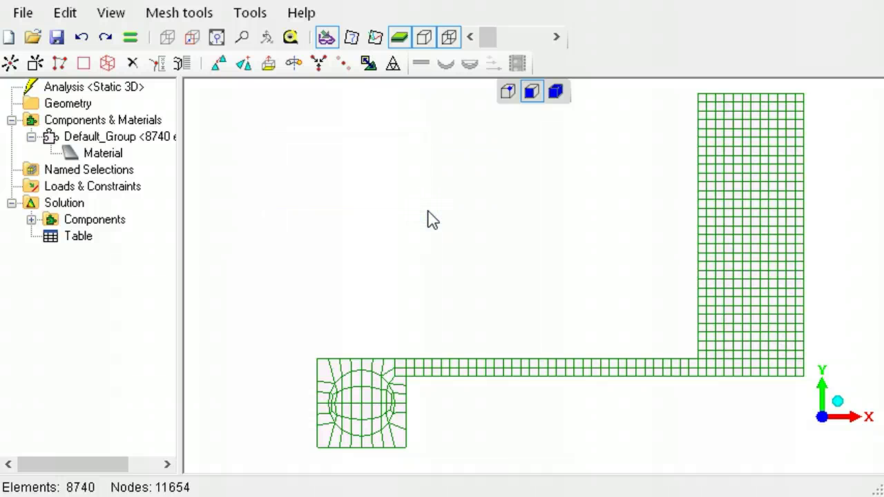
click(67, 14)
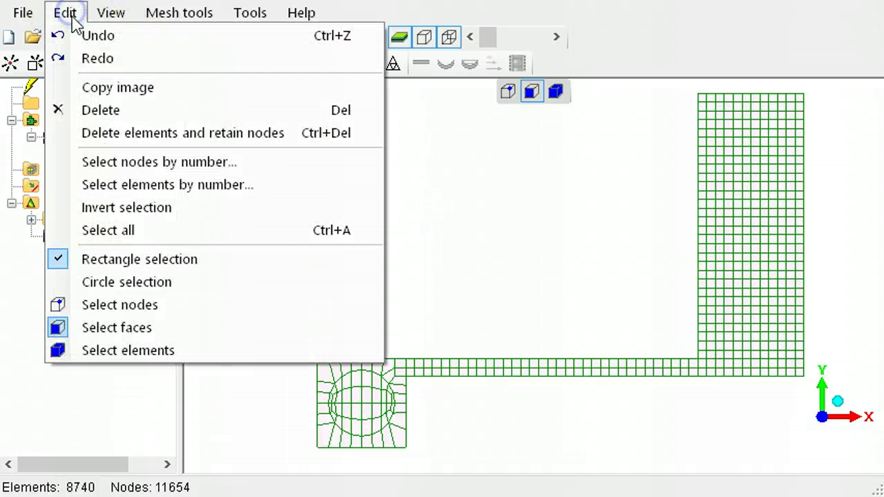
click(167, 284)
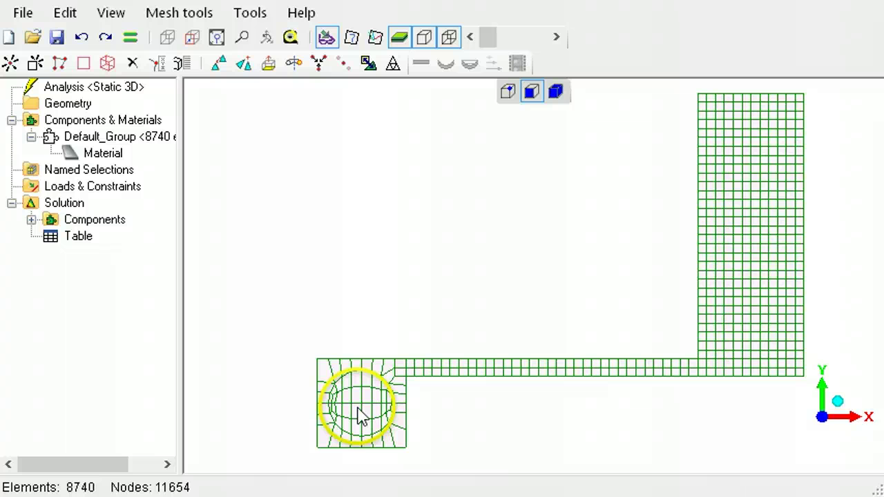
drag(361, 415, 389, 441)
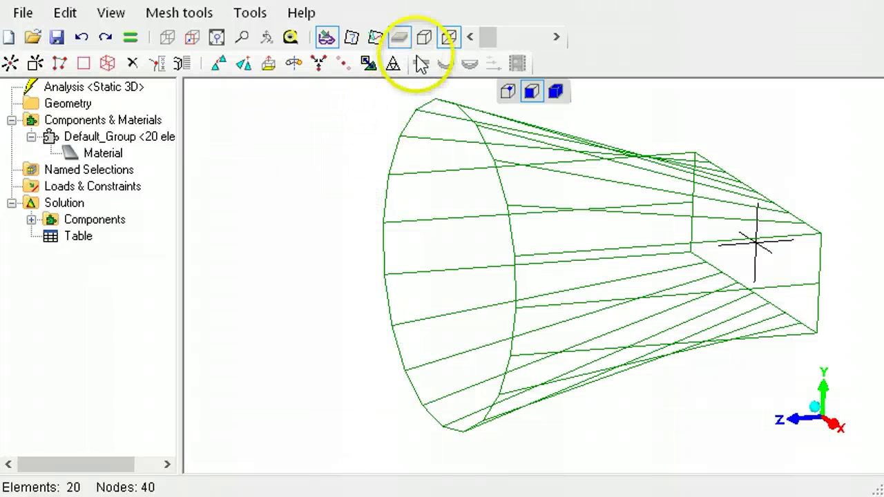
Shade the cone, select its wide-end ring nodes, and convert them into a selected face.
click(427, 42)
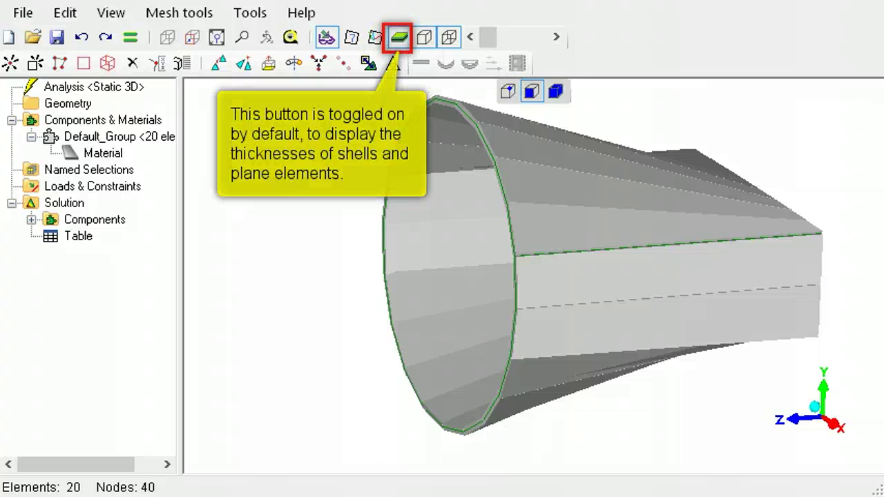
drag(333, 89, 529, 448)
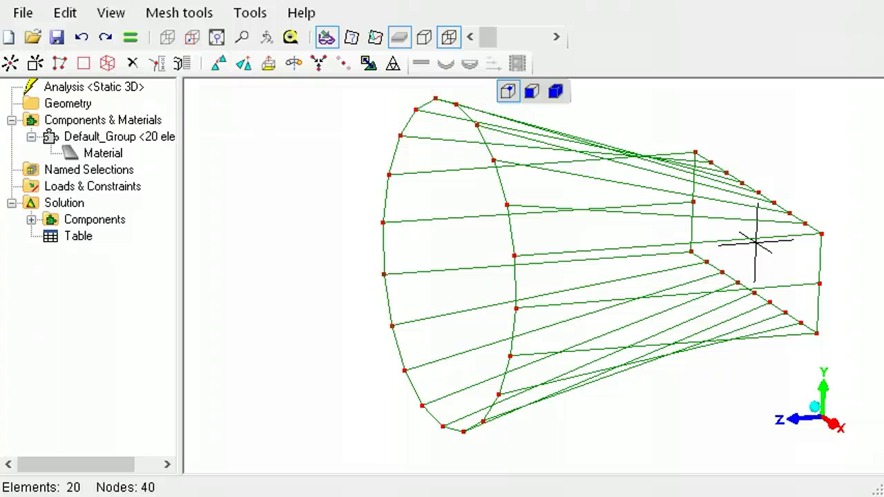
drag(364, 84, 525, 473)
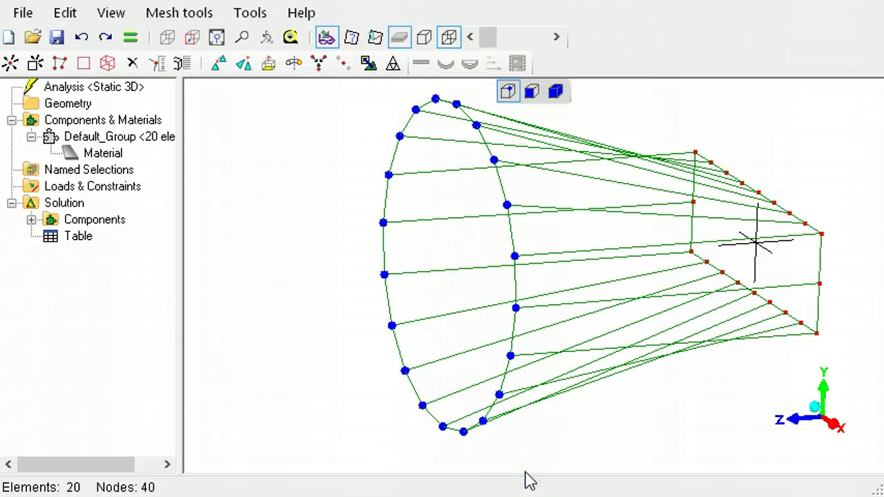
click(535, 100)
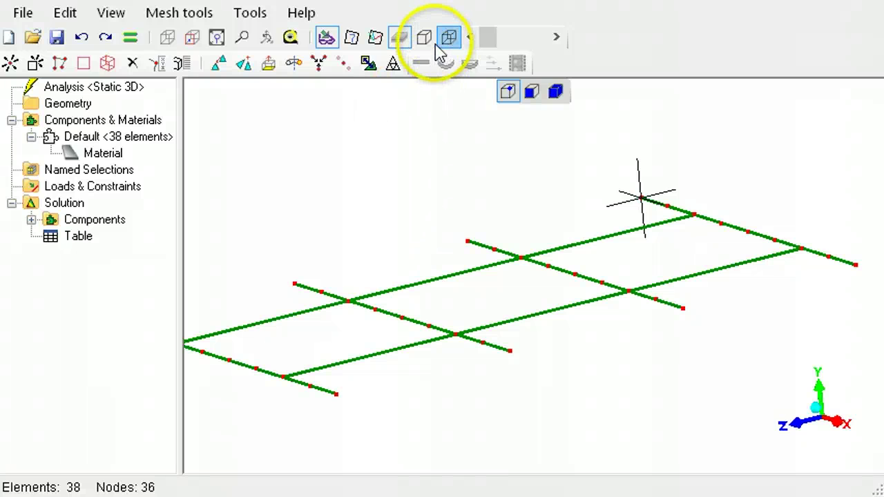
Render the beams as solid I-beams, pick four beam end faces, then clear them with Escape.
click(426, 38)
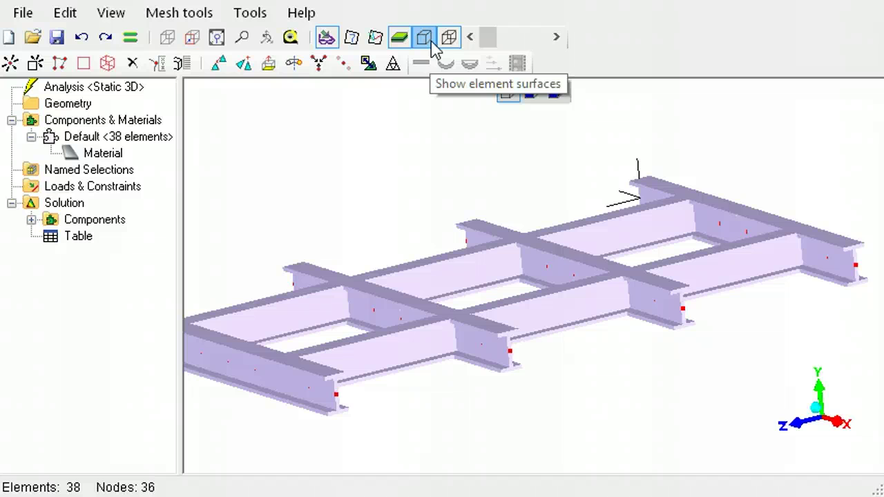
click(531, 94)
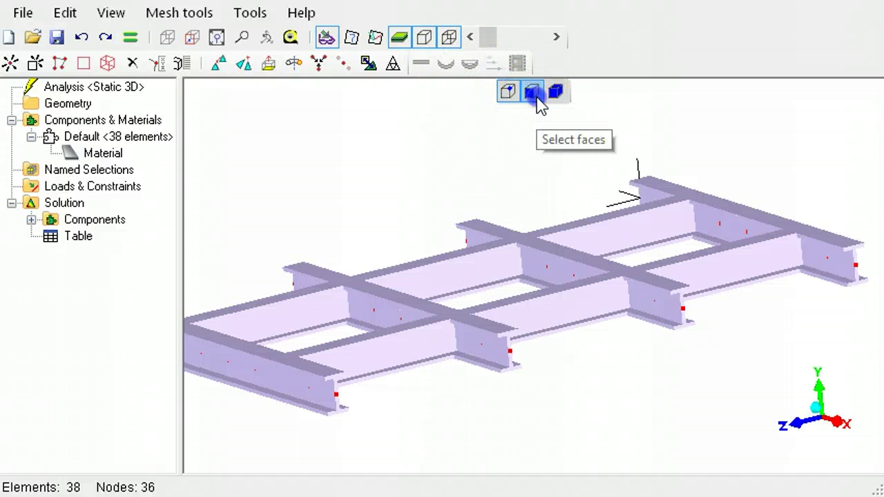
click(854, 250)
ctrl+click(678, 301)
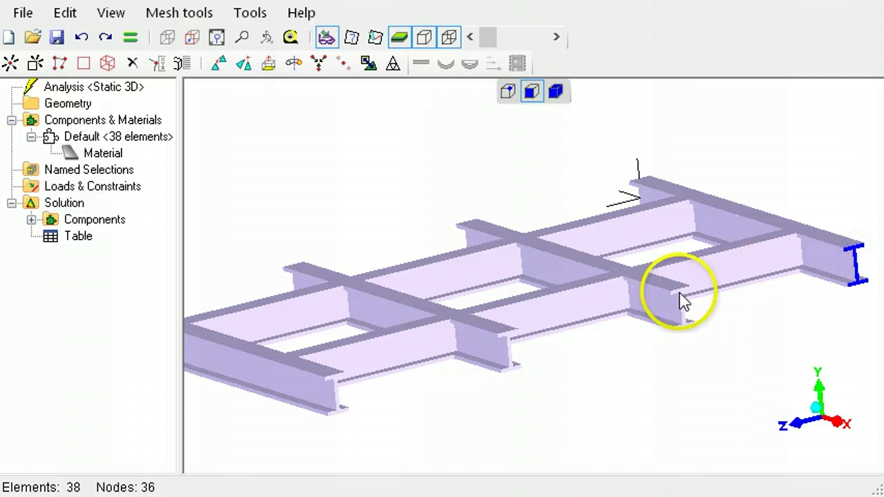
ctrl+click(507, 344)
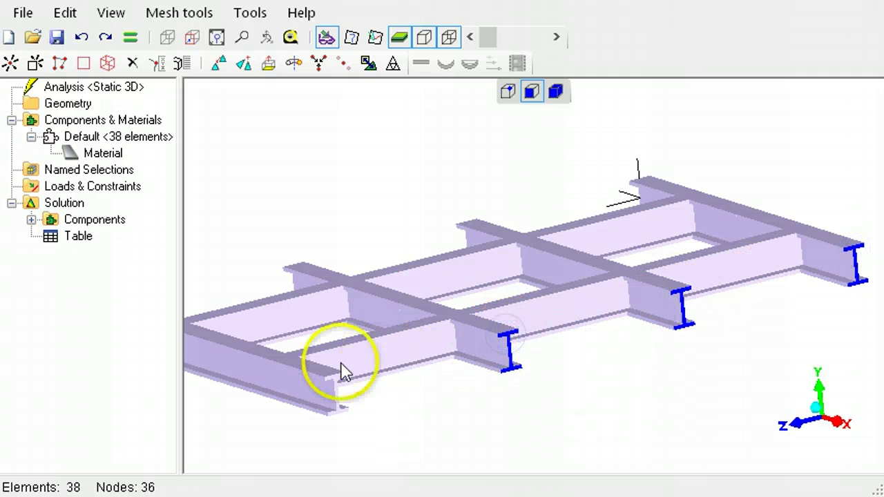
ctrl+click(336, 379)
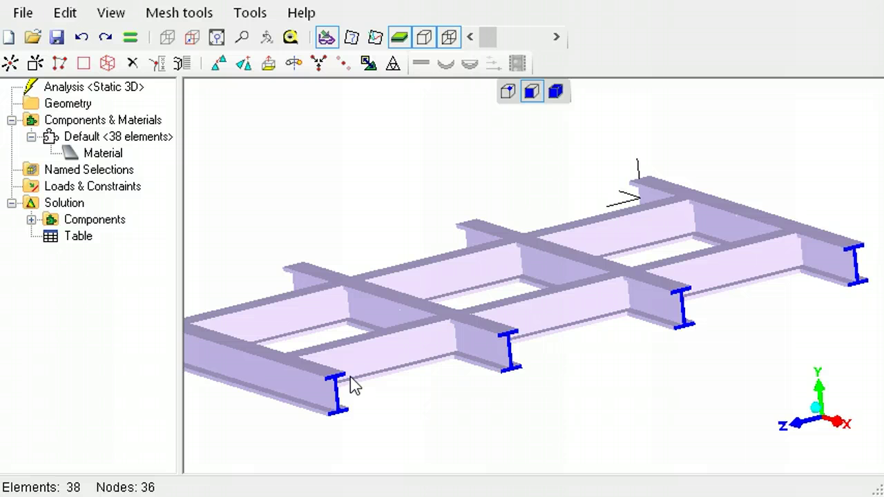
key(Escape)
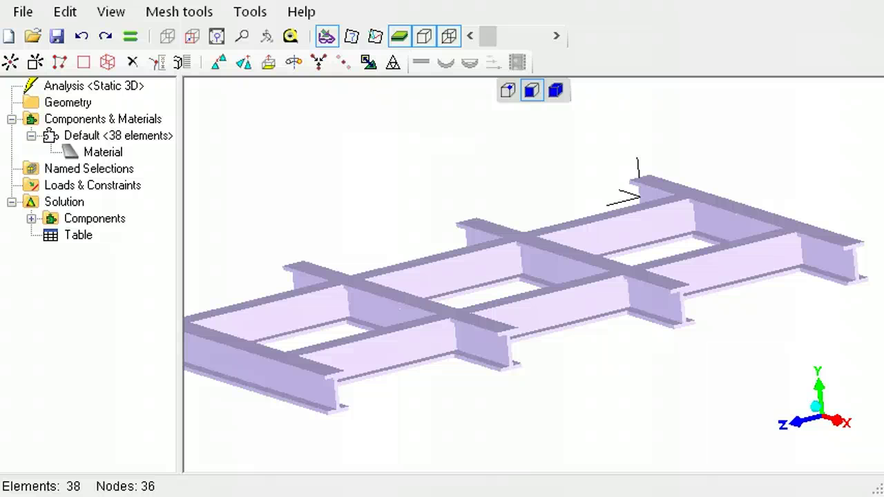
Select beam-grid elements 33–38 using Edit > Select elements by number.
click(65, 12)
click(199, 191)
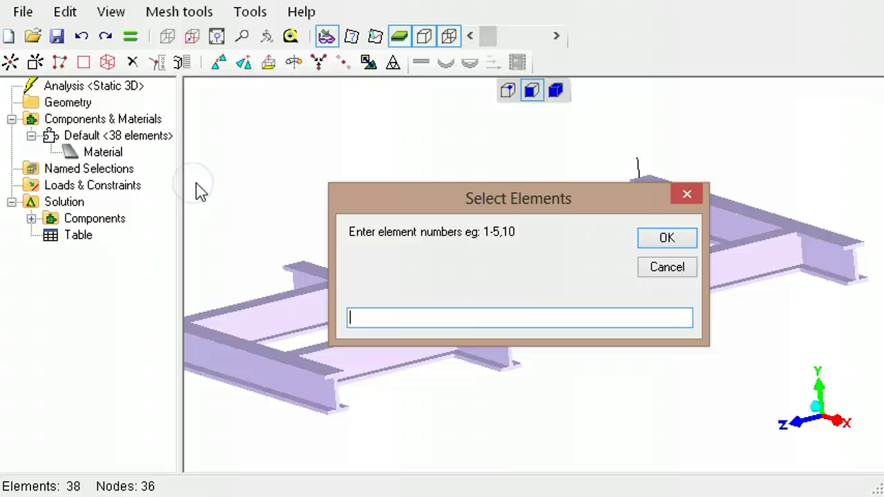
text(33-38)
key(Return)
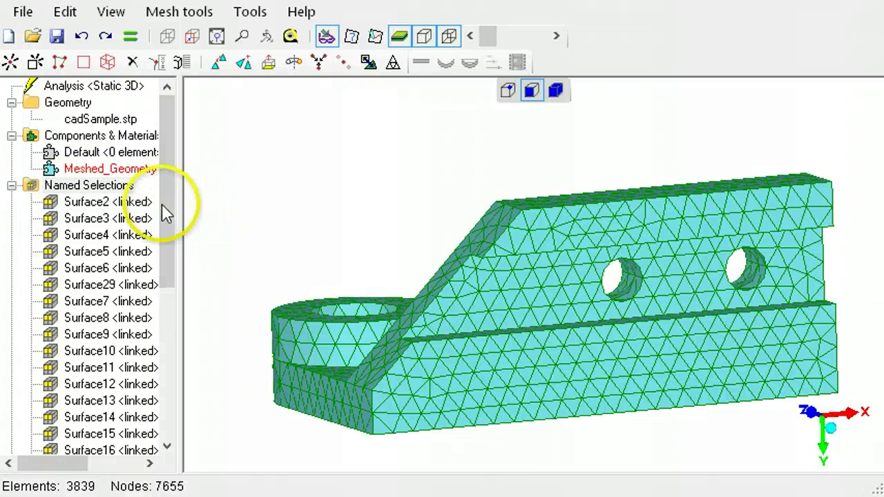
Highlight the faces covered by the Surface2, Surface11 and Surface15 named selections.
click(136, 205)
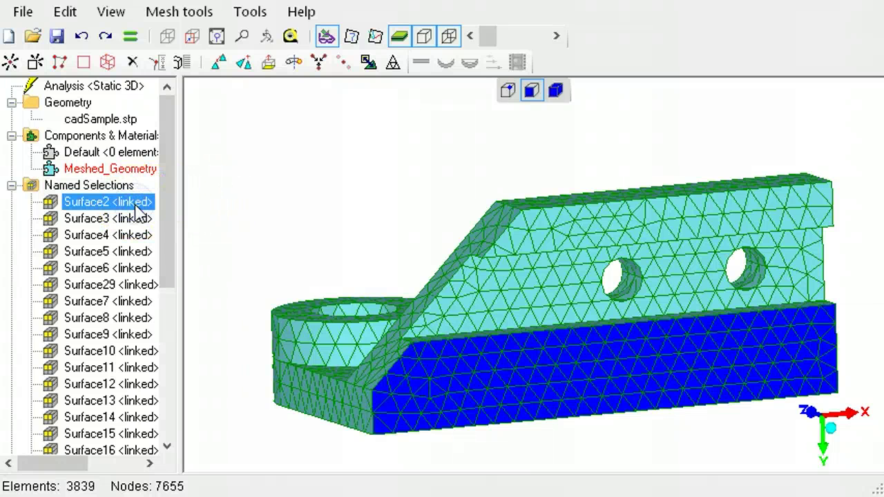
click(131, 369)
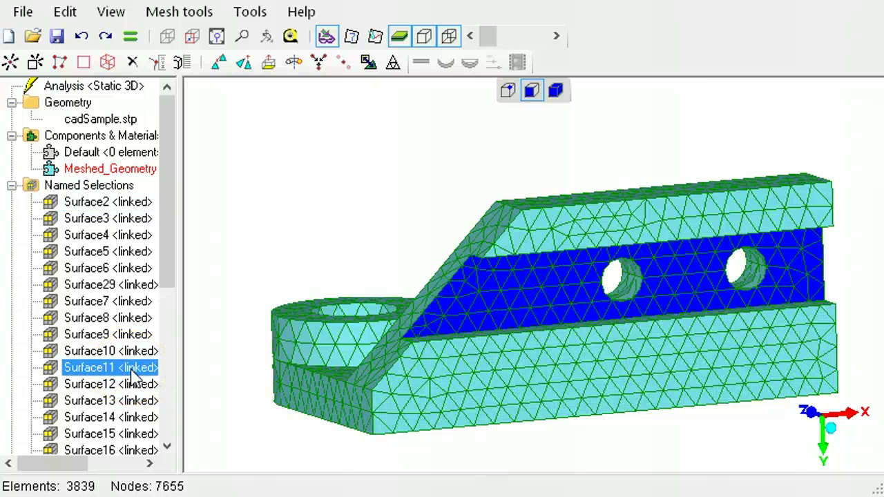
click(133, 434)
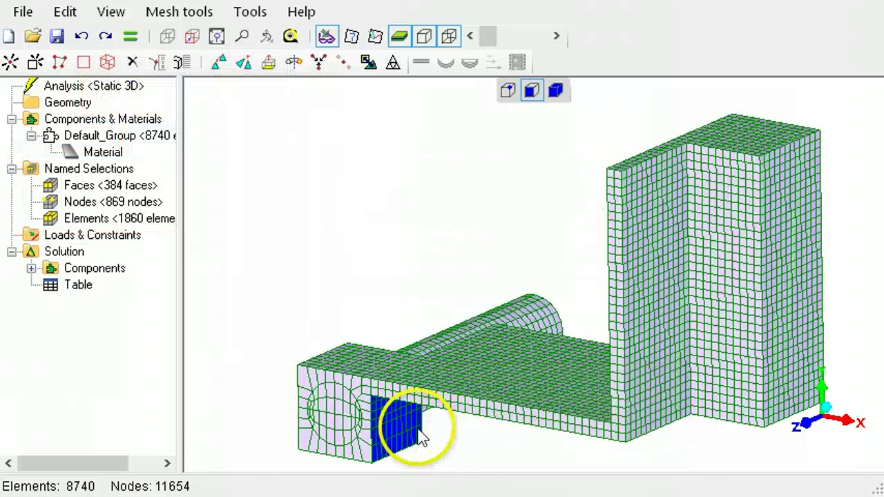
Save the selected 60-face patch as a new Unnamed named selection and clear the selection.
right_click(393, 416)
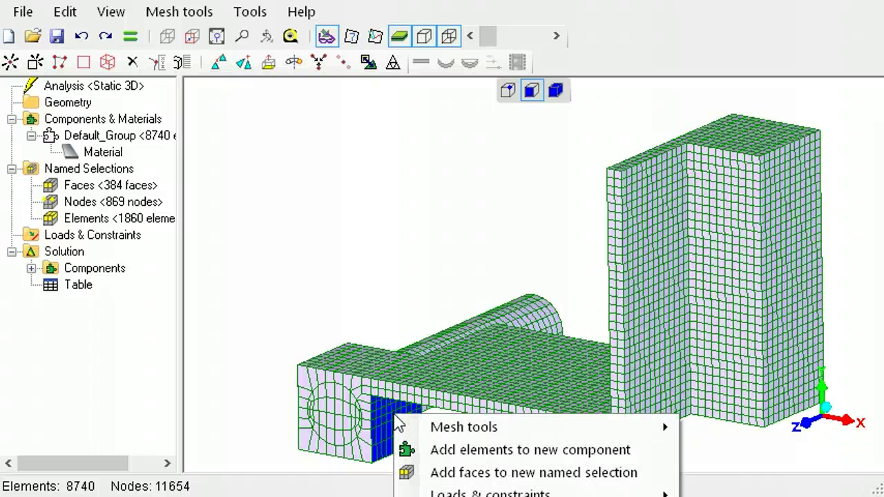
click(450, 473)
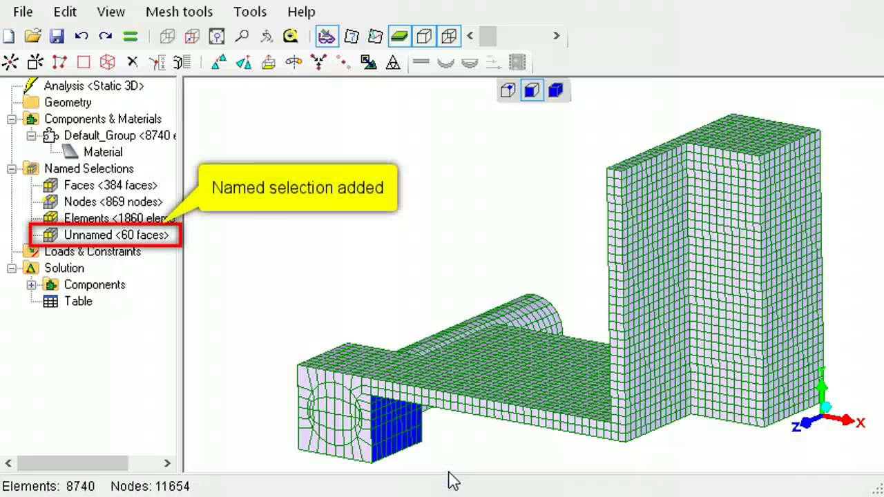
click(449, 473)
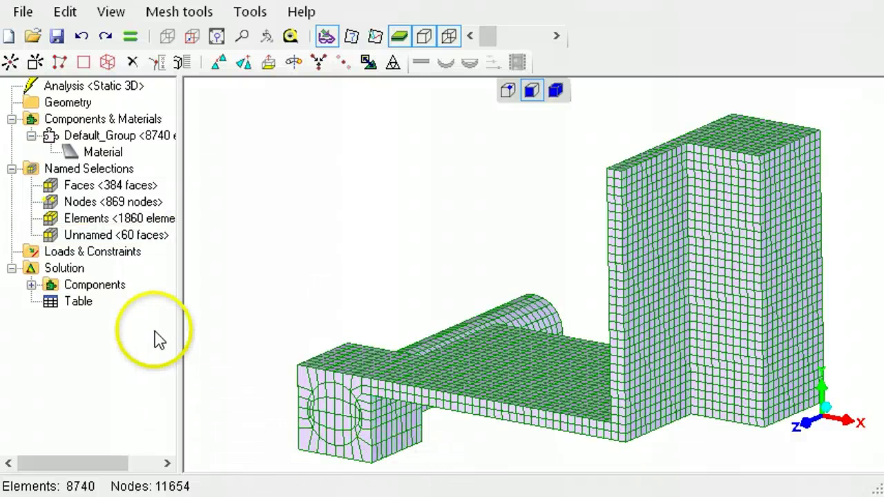
Preview the Unnamed, Elements, Nodes and Faces named selections on the block mesh.
click(133, 235)
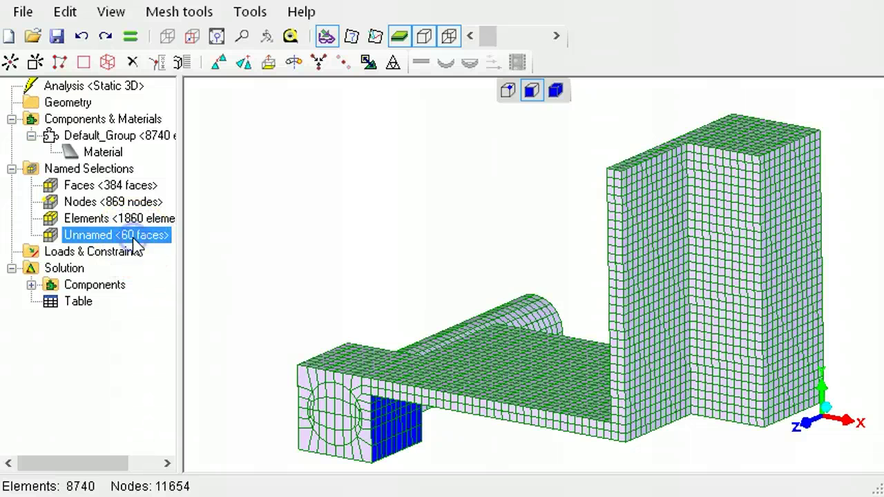
click(166, 220)
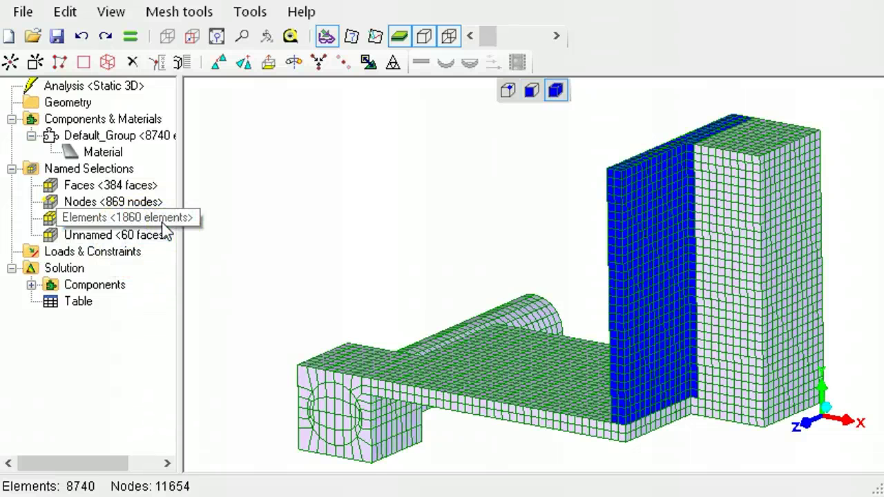
click(138, 201)
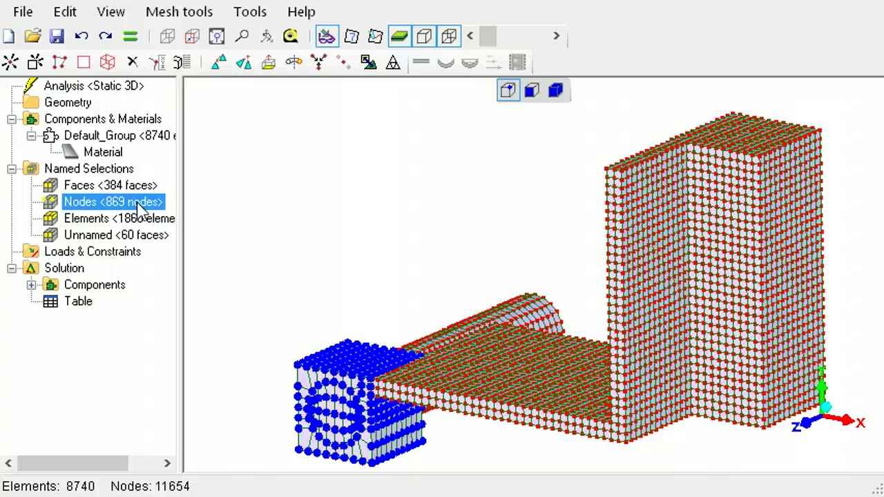
click(124, 187)
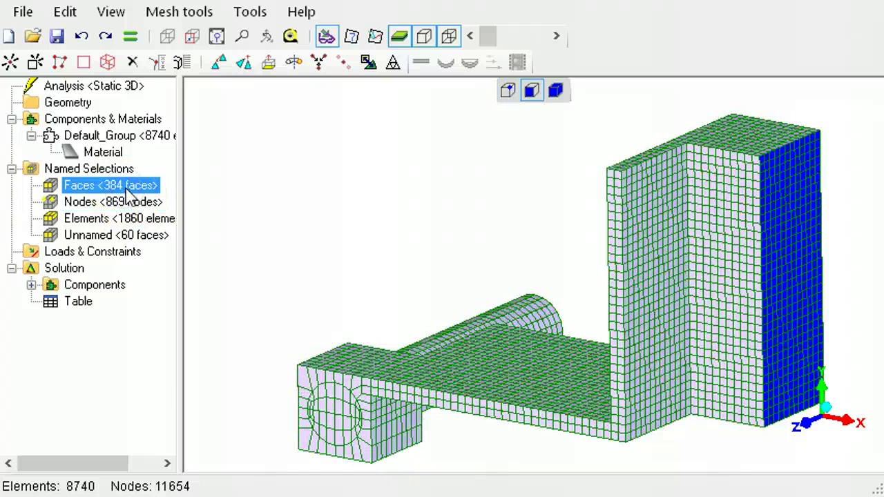